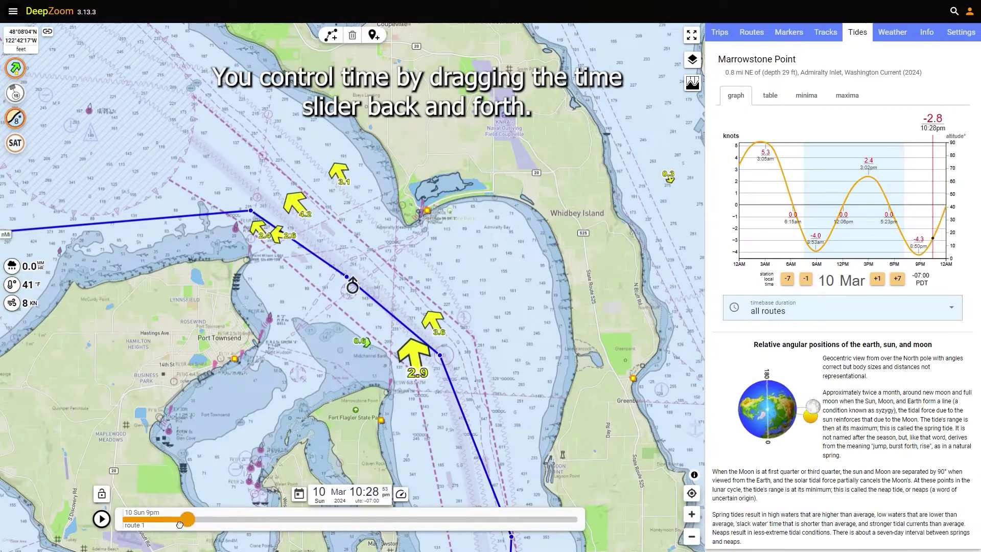
Scrub the chart time to about 5:13 pm on 11 March to update the Marrowstone Point current graph.
mouse_move(199, 519)
mouse_down()
mouse_move(139, 519)
mouse_move(340, 519)
mouse_move(530, 501)
mouse_move(205, 517)
mouse_up()
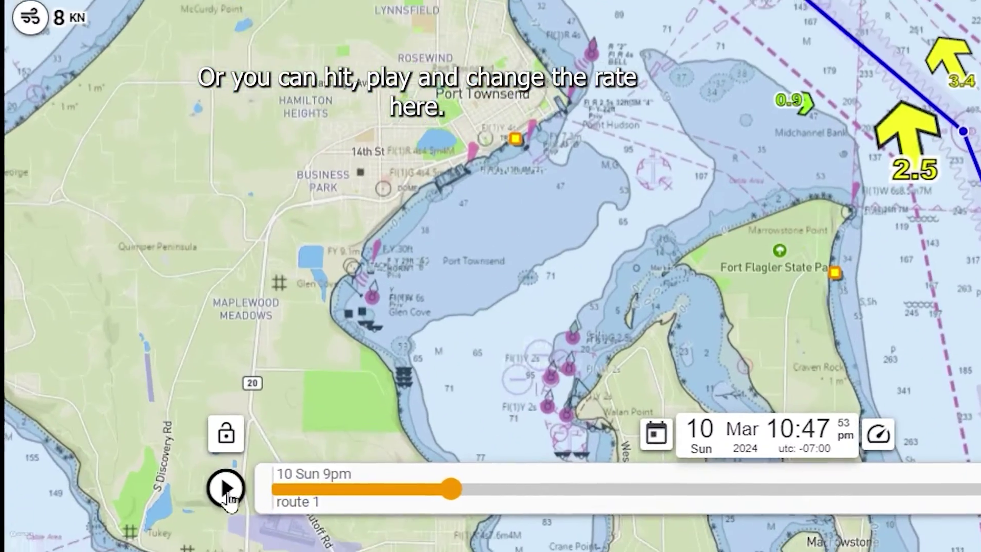
Play the trip animation at about 1.2 hours per second and scrub through 11 March.
click(176, 506)
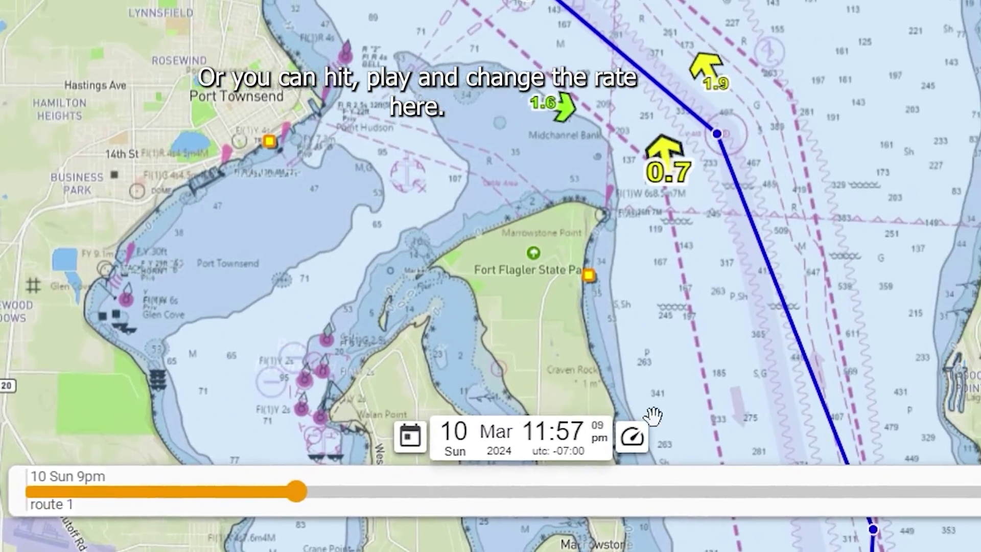
click(632, 436)
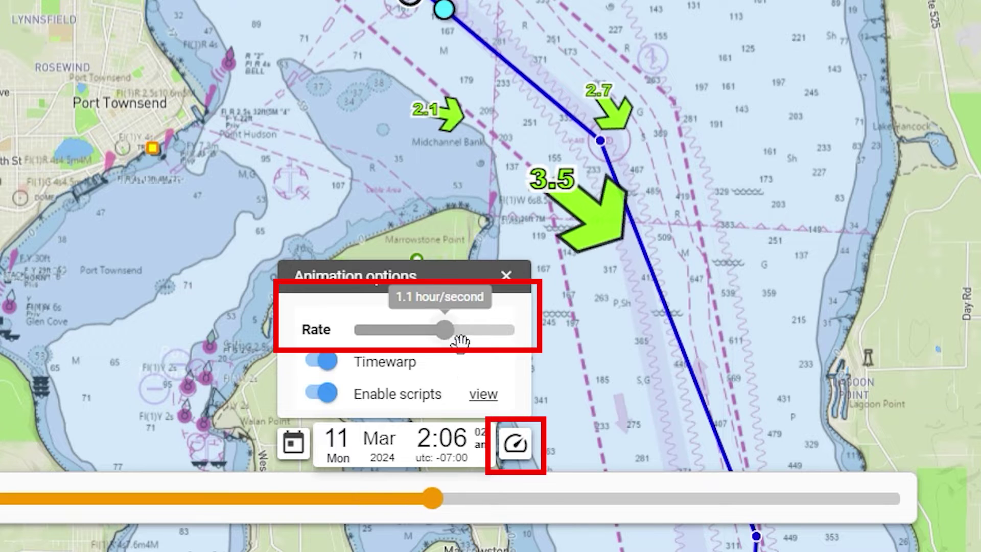
mouse_move(445, 331)
mouse_down()
mouse_move(448, 343)
mouse_move(517, 337)
mouse_move(508, 337)
mouse_up()
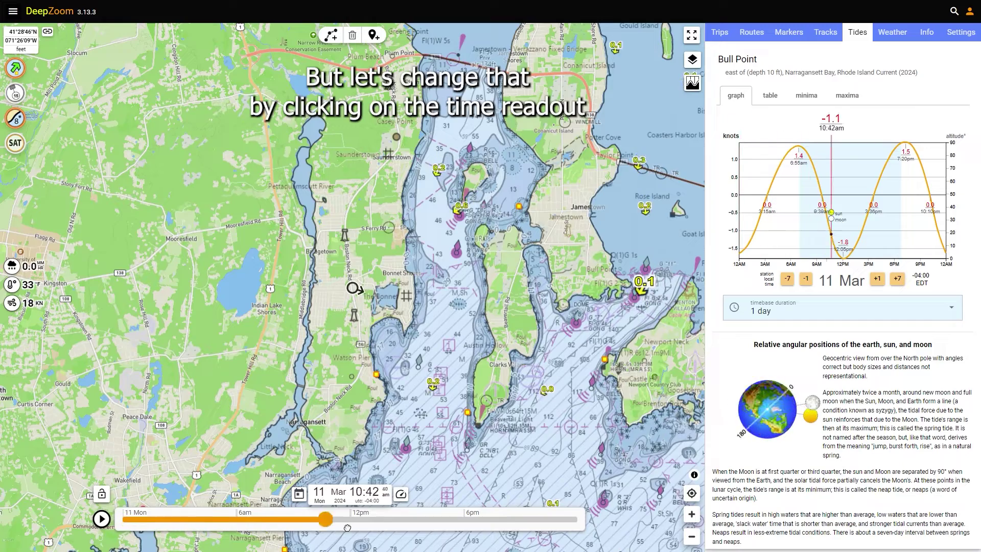
drag(347, 528, 557, 529)
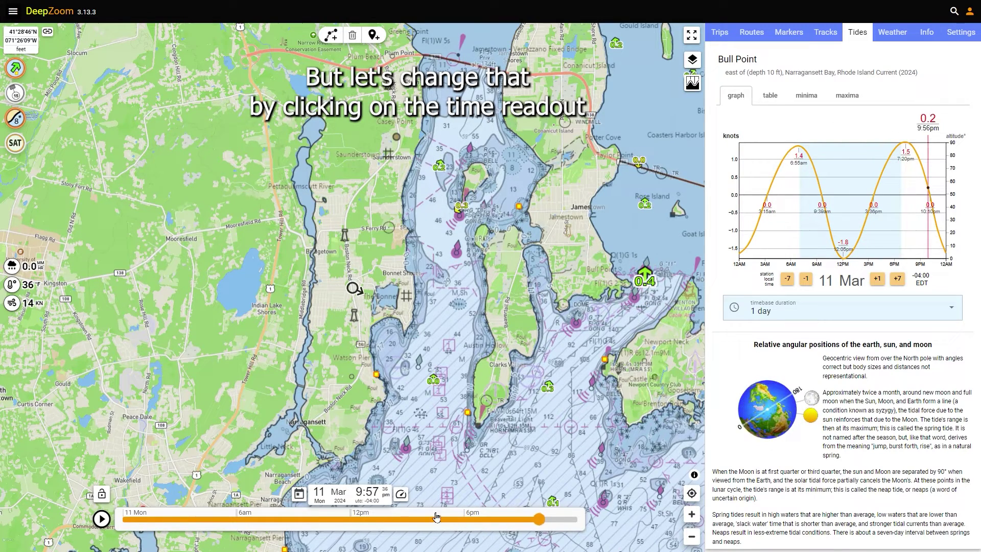
Set the timeline to 365 days, jump ahead to July, then switch it to routes: all.
click(369, 491)
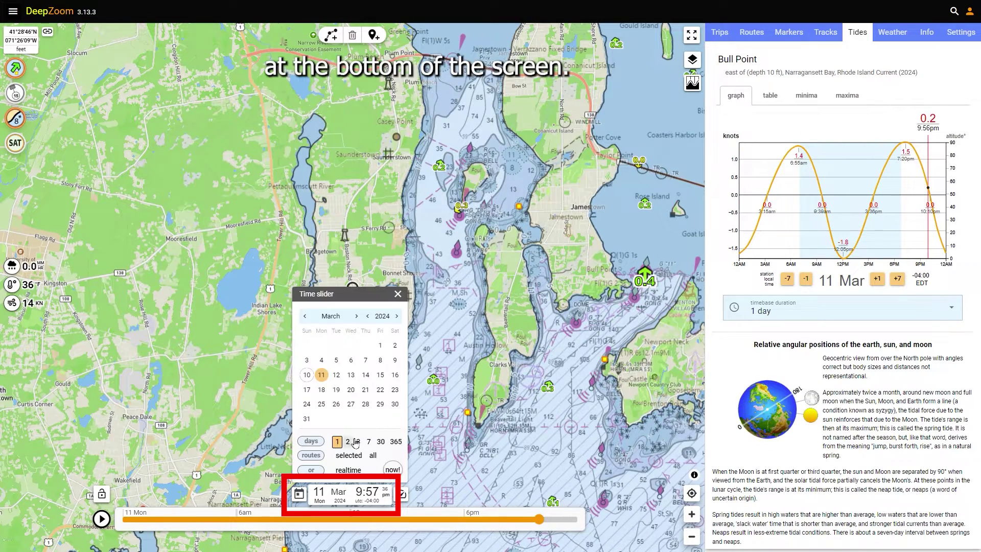
click(399, 442)
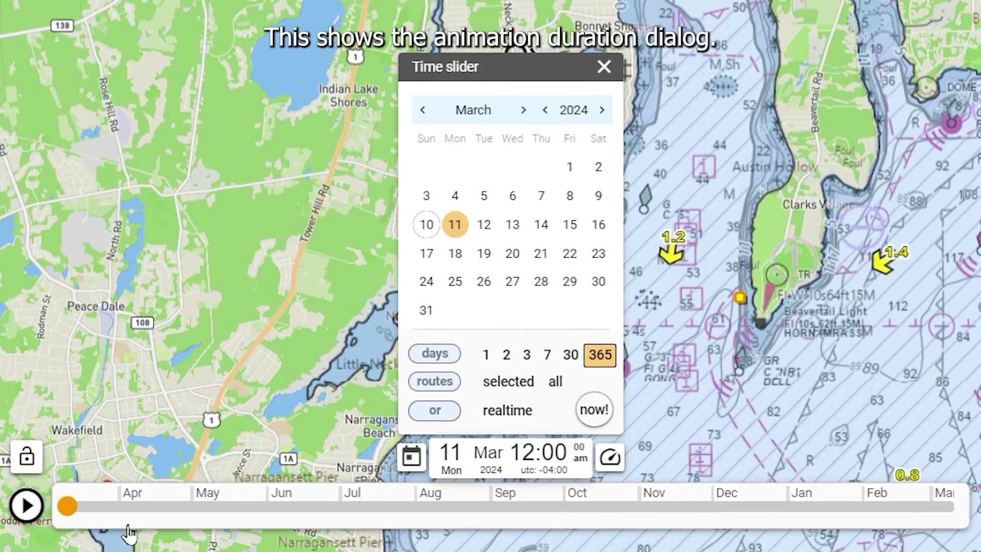
drag(79, 521, 782, 518)
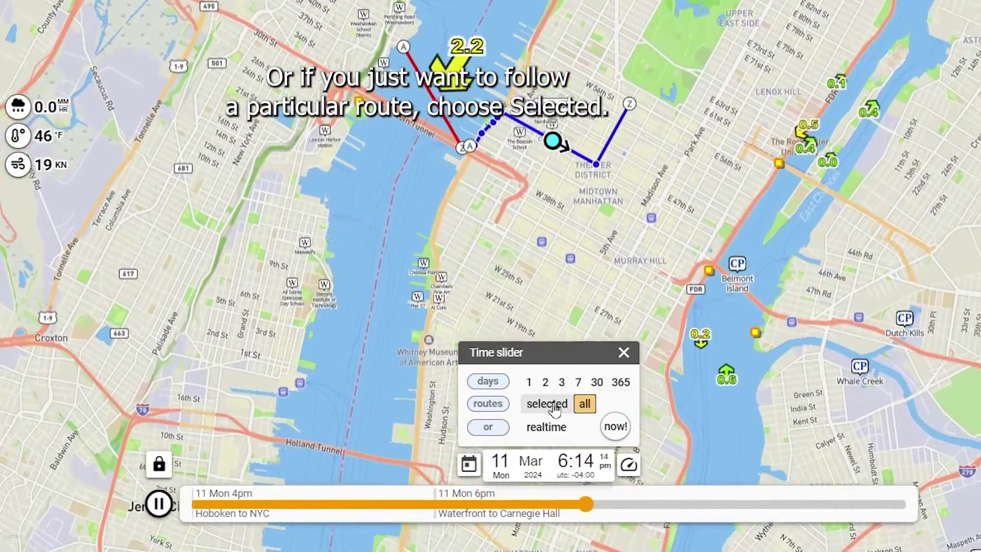
click(547, 403)
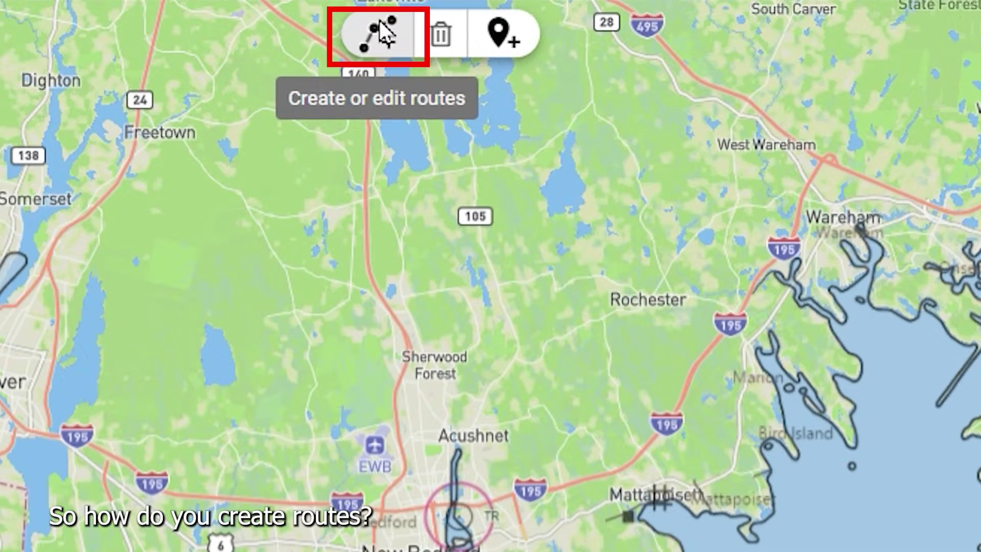
Draw a first route from Newport across Buzzards Bay.
click(381, 31)
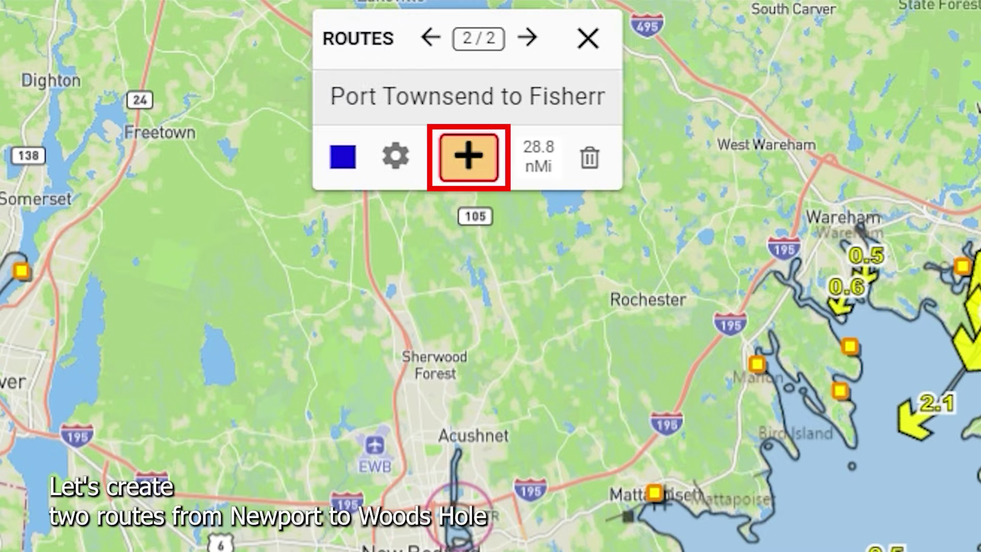
click(469, 157)
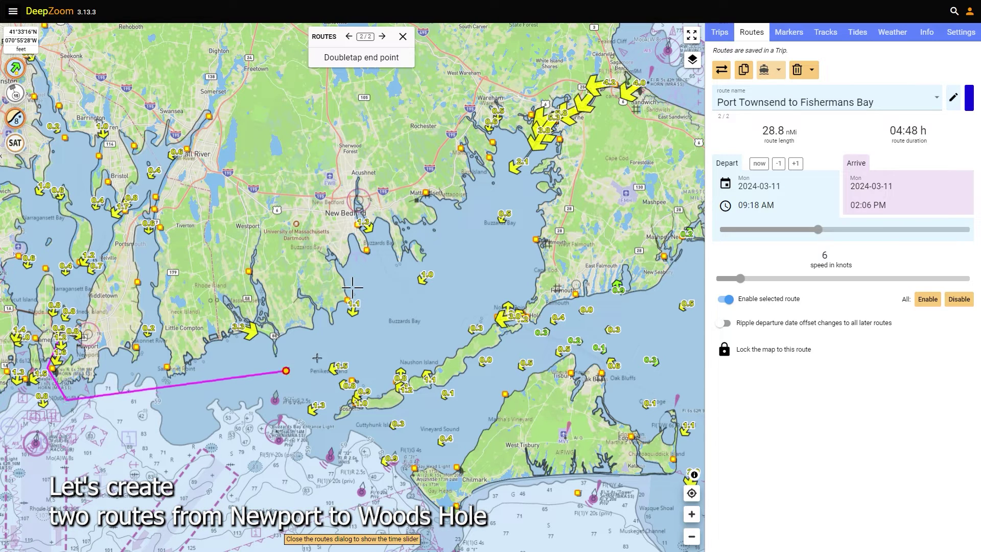
click(492, 276)
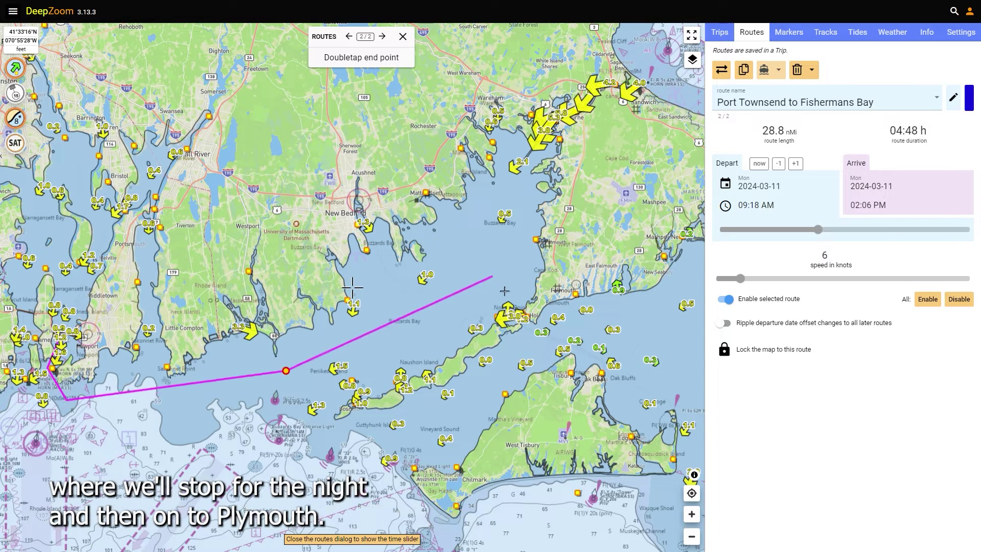
double_click(526, 328)
Draw a second route through the canal past Sandwich toward Plymouth, then open the search.
click(354, 80)
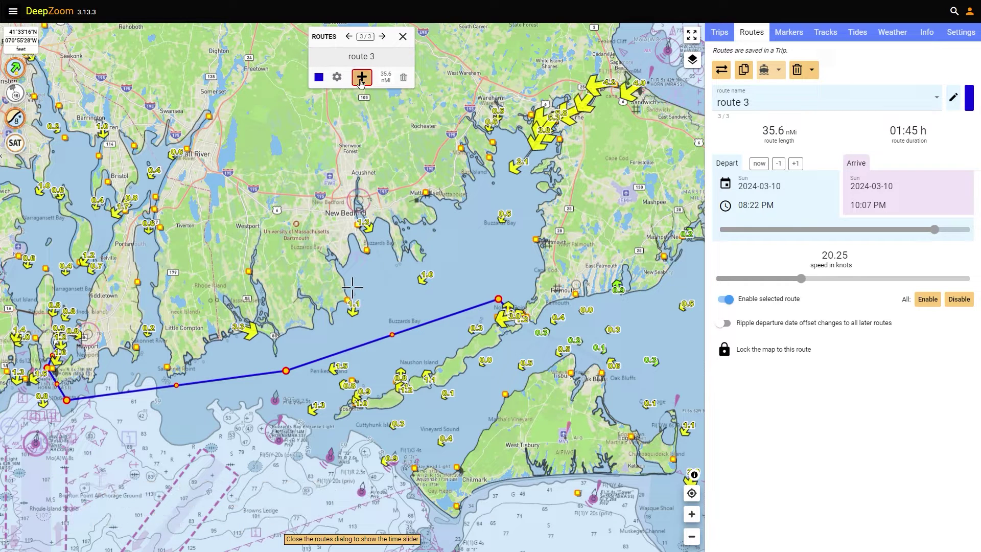
click(512, 311)
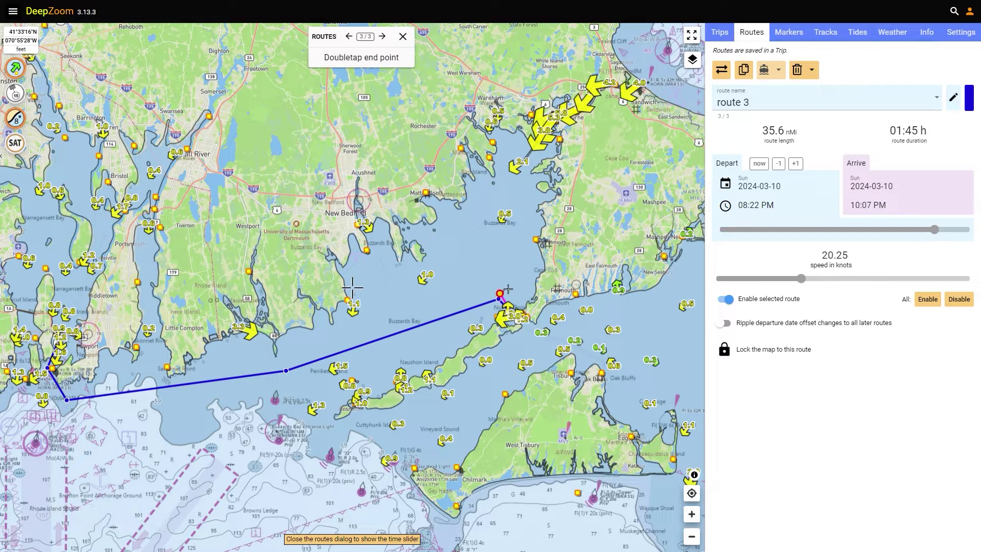
click(568, 121)
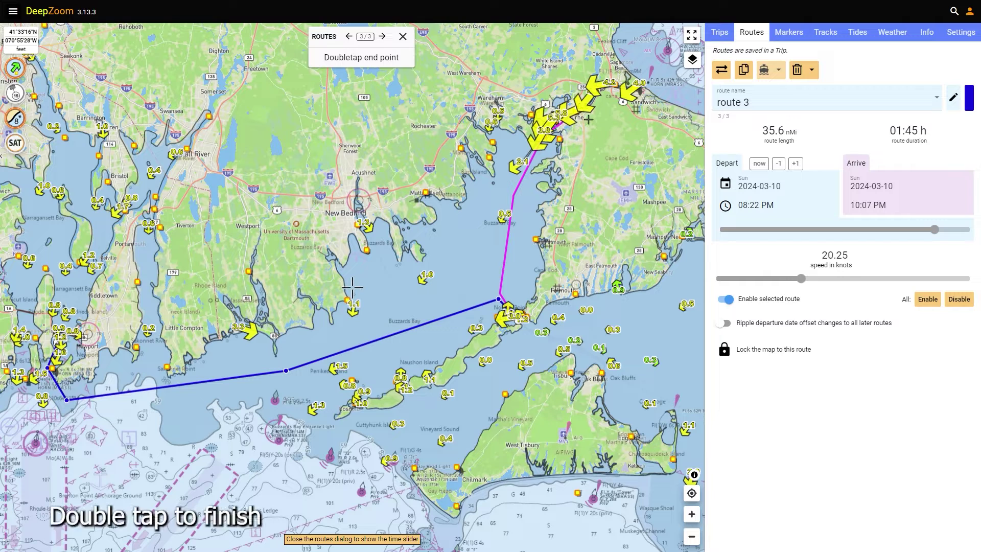
click(635, 70)
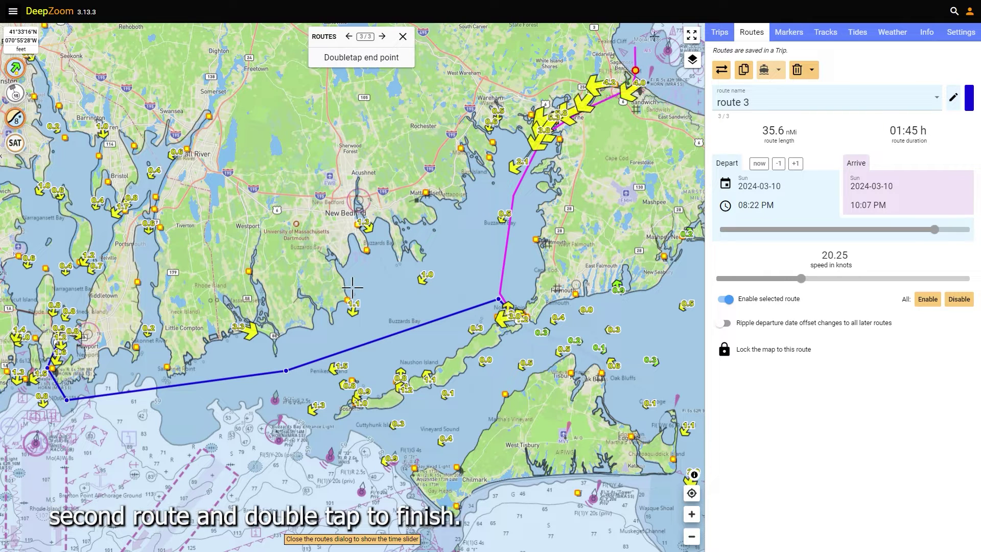
double_click(656, 45)
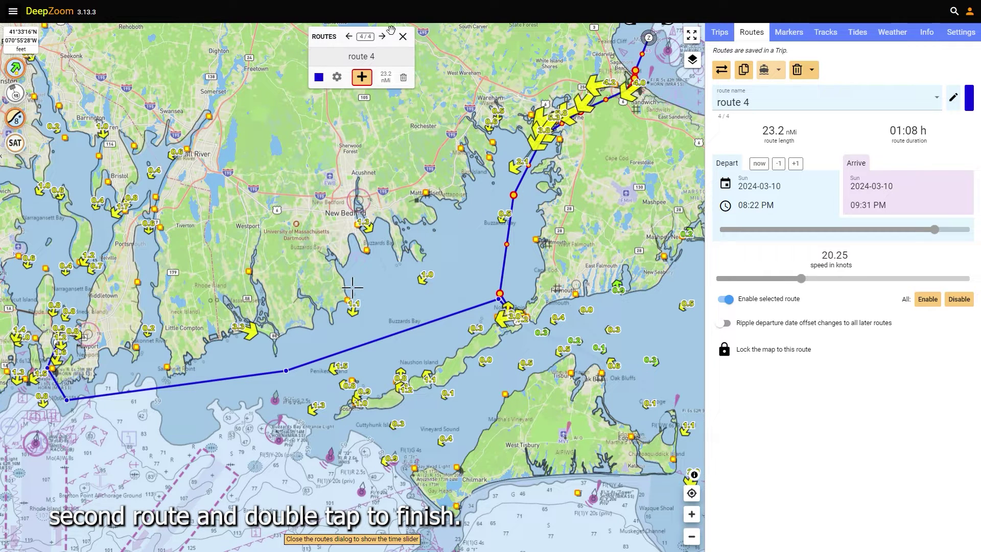
click(403, 38)
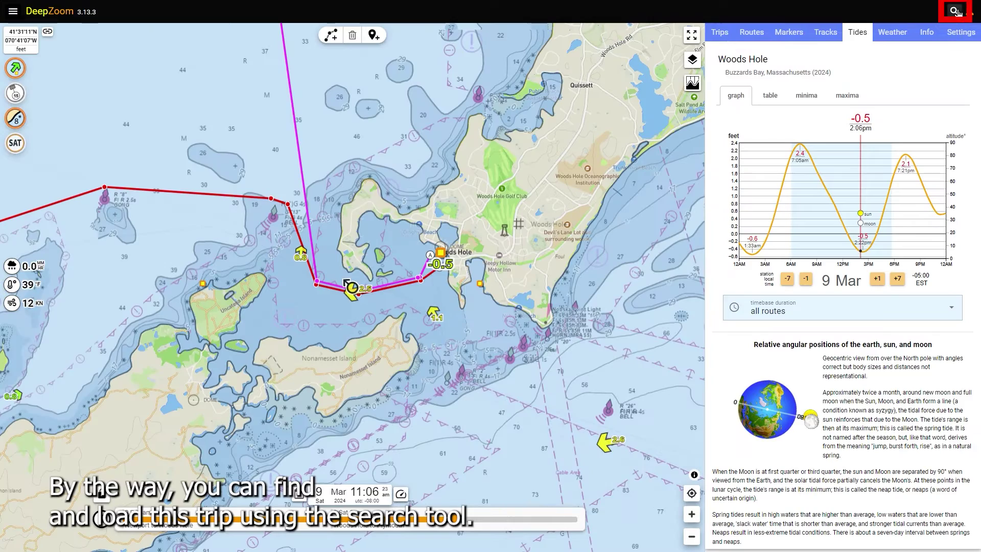
click(955, 11)
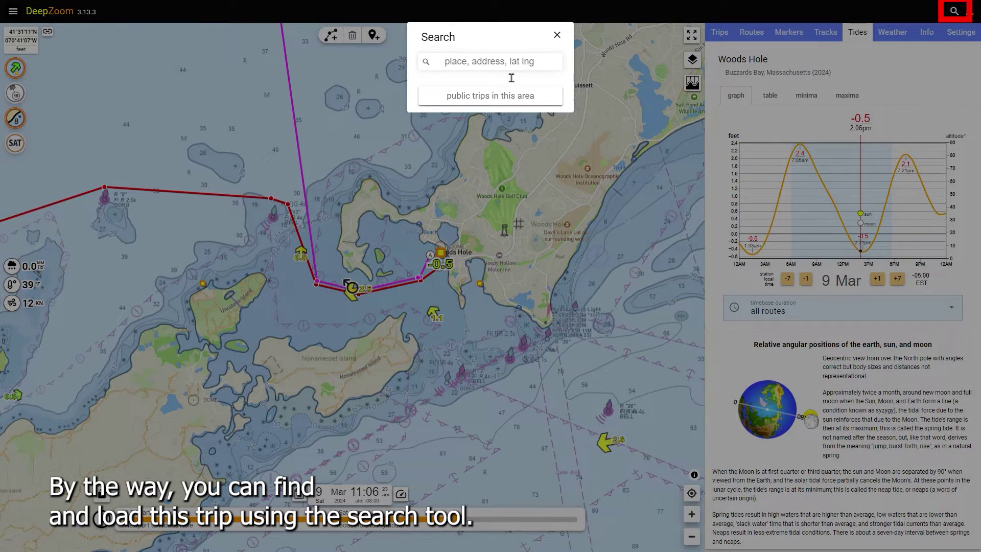
Load the public trip 'Newport, Woods Hole, Plymouth' and set the time to 8:53 am on 8 March.
click(503, 96)
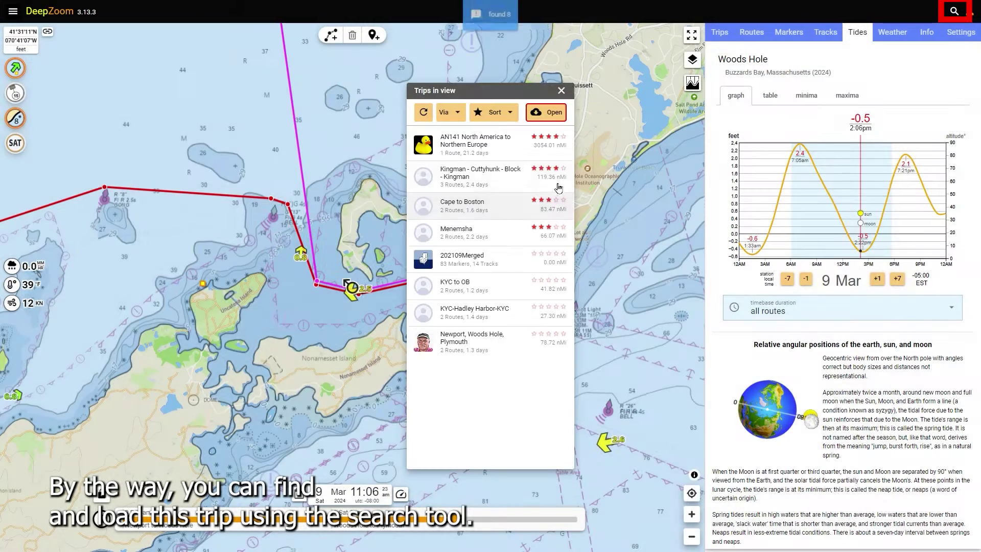
click(562, 93)
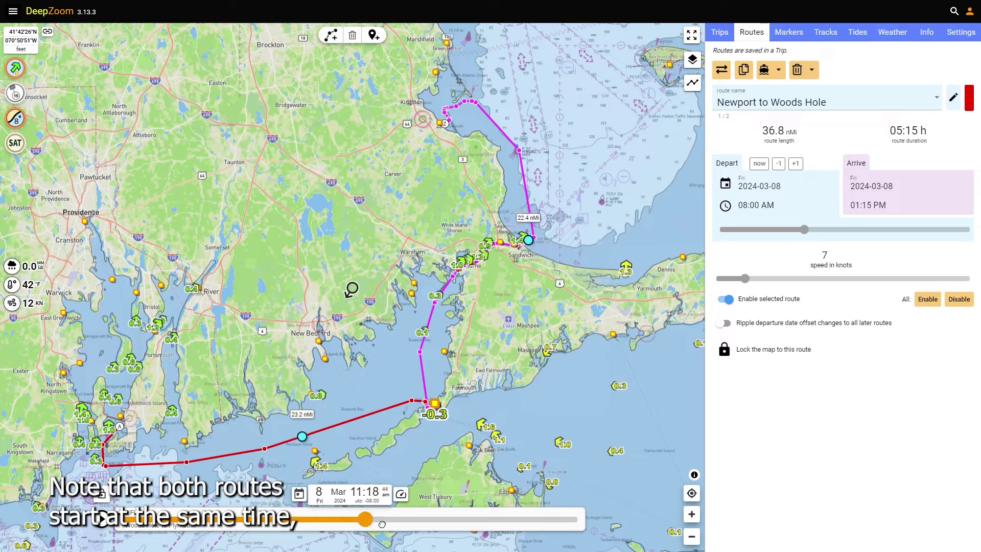
drag(382, 524, 347, 519)
drag(317, 550, 188, 520)
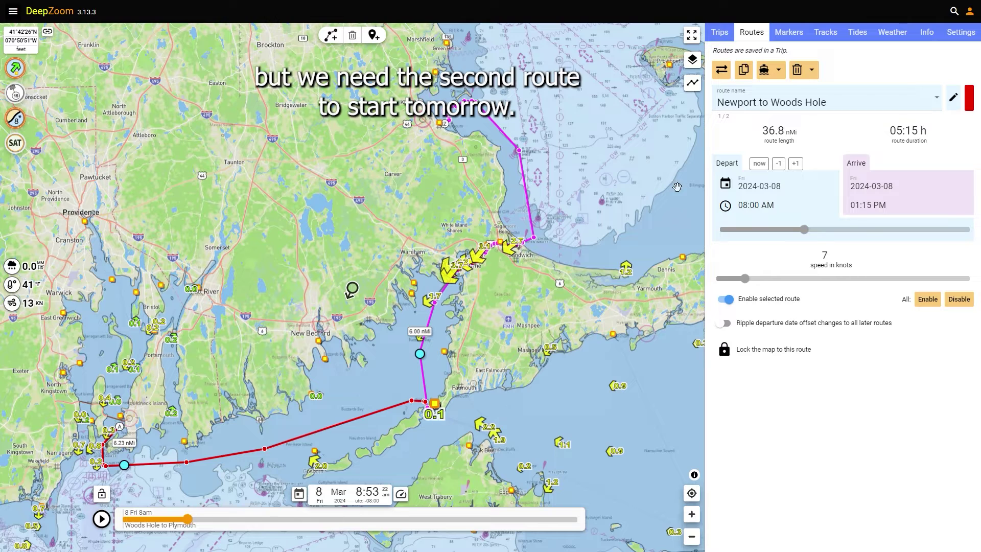
click(535, 217)
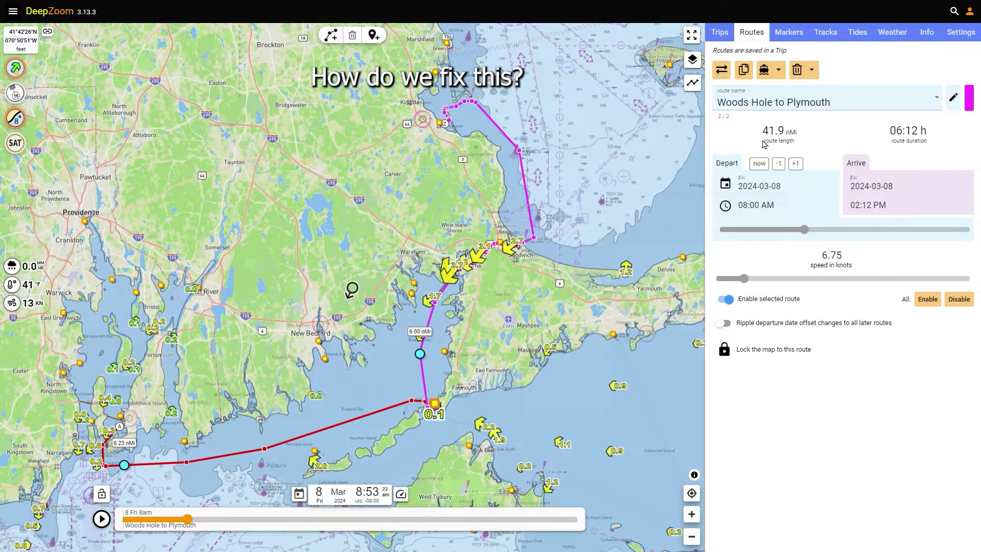
click(796, 164)
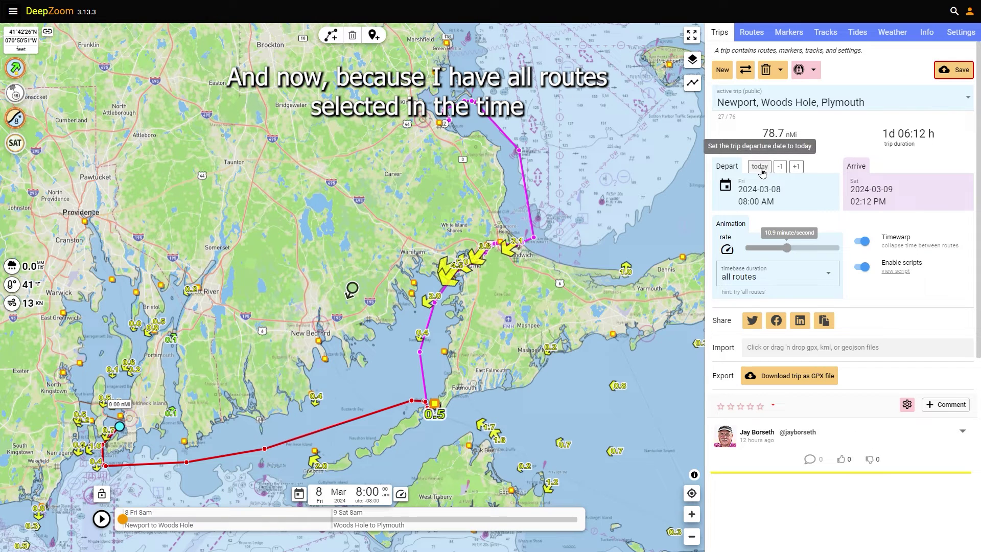
click(796, 167)
mouse_move(131, 528)
mouse_down()
mouse_move(477, 539)
mouse_move(272, 549)
mouse_up()
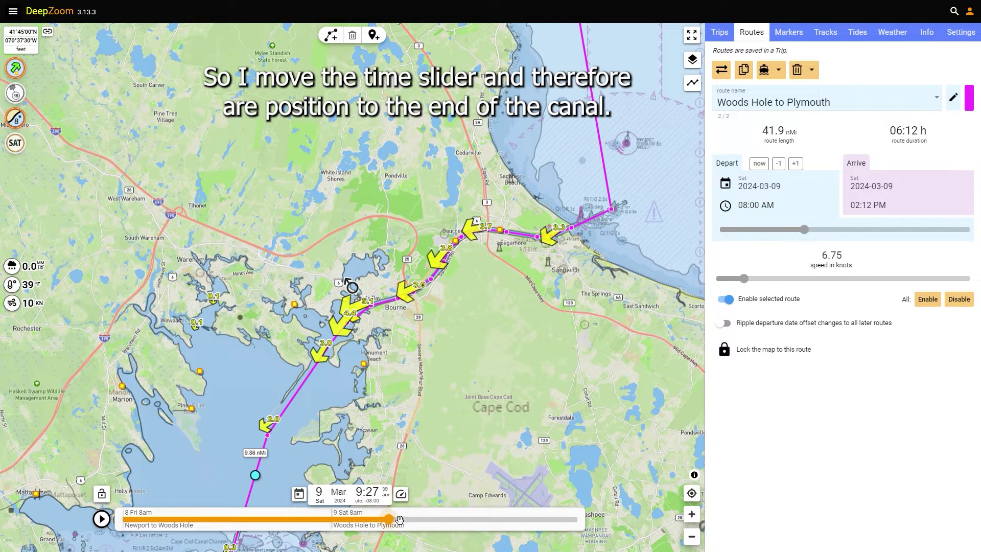
Set the Woods Hole to Plymouth departure to 10:30 AM on 9 March and scrub back to 12:46.
drag(400, 525, 460, 532)
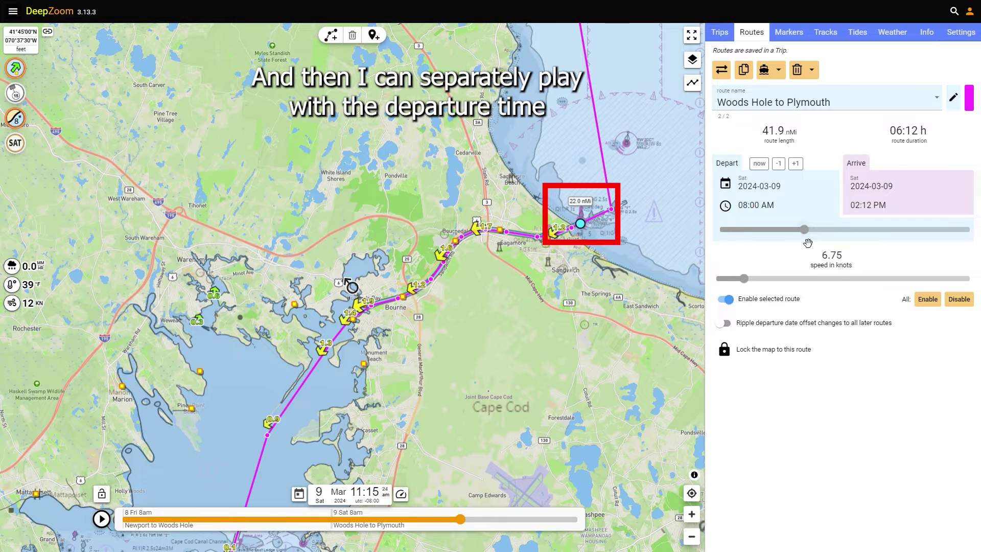
drag(812, 240, 837, 250)
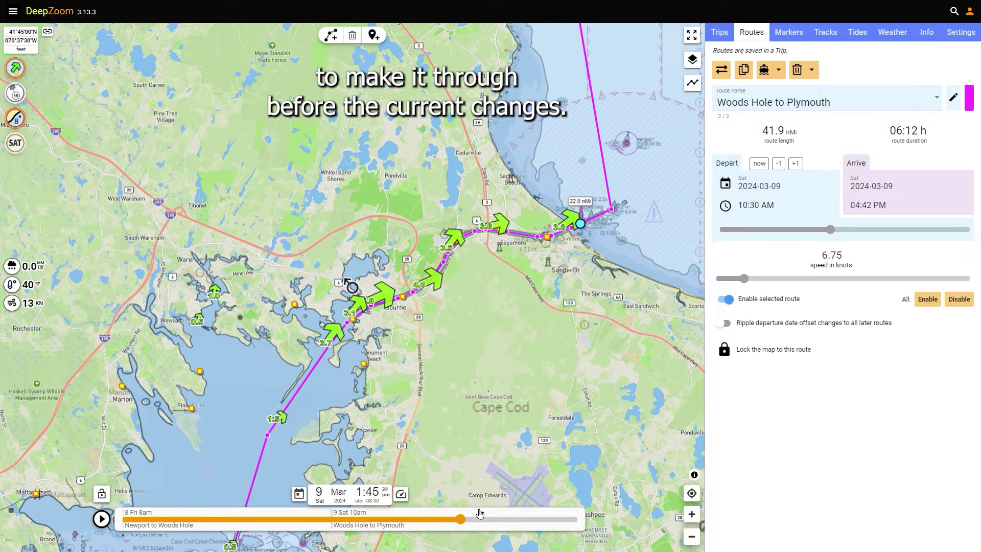
mouse_move(463, 513)
mouse_down()
mouse_move(412, 517)
mouse_move(421, 518)
mouse_up()
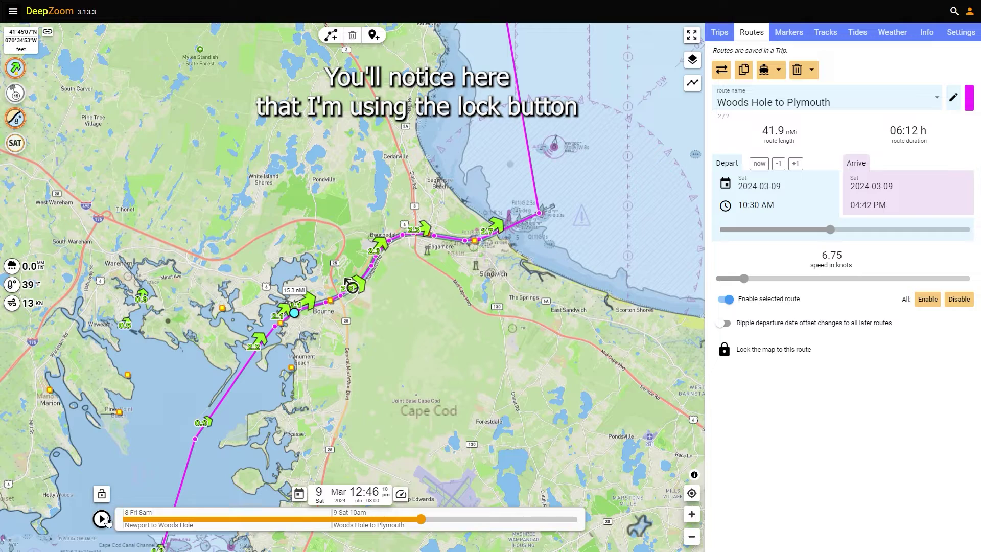
Play the trip animation, unlock the map from the boat's position, and pause playback.
click(102, 519)
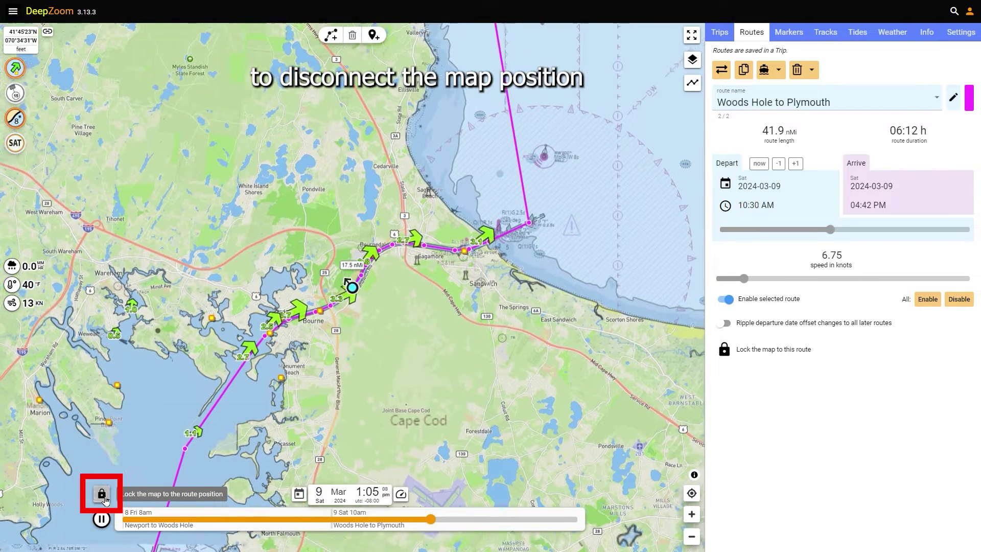
click(102, 495)
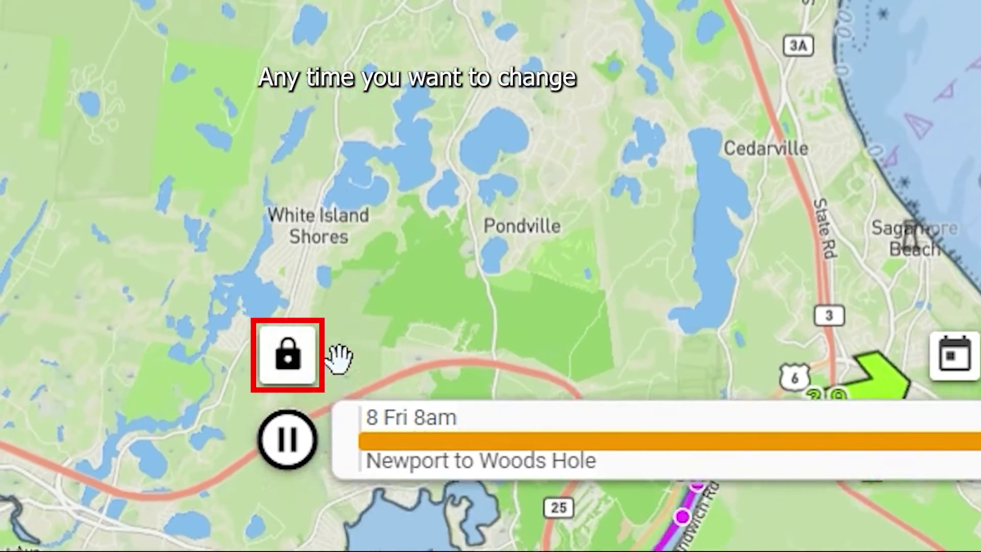
click(289, 356)
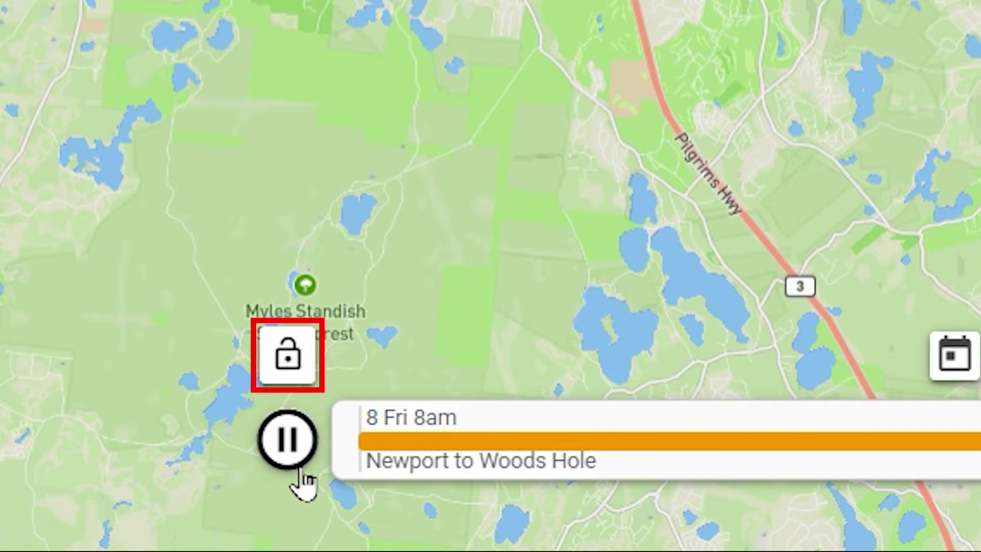
click(300, 454)
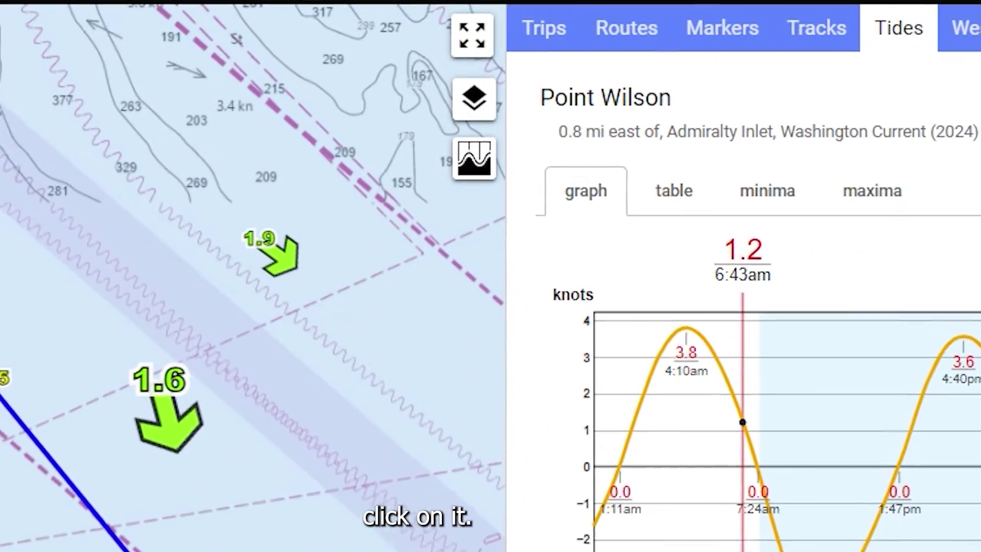
Select route 1, show the Point Wilson current tides at the 1.6 arrow, and pan north over Sucia Island.
click(131, 374)
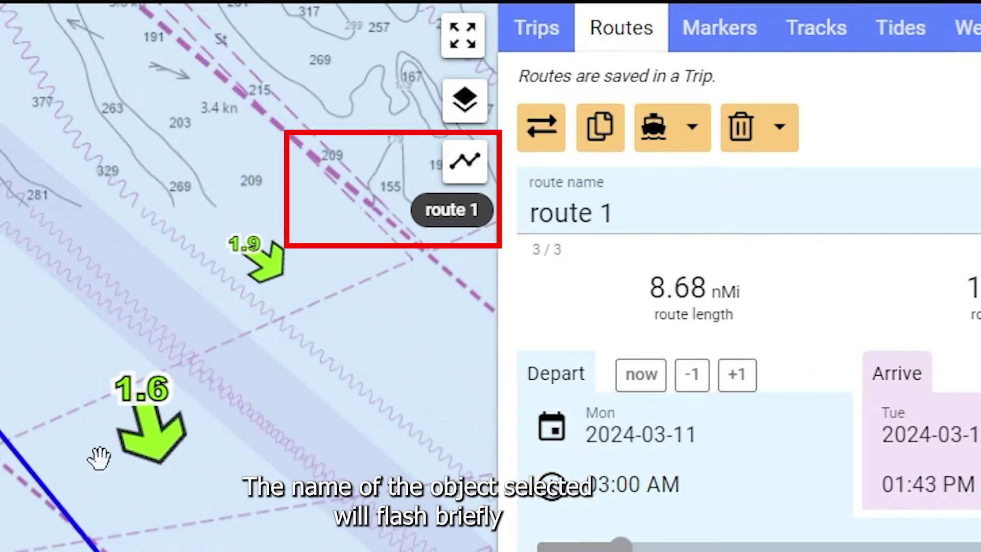
click(173, 409)
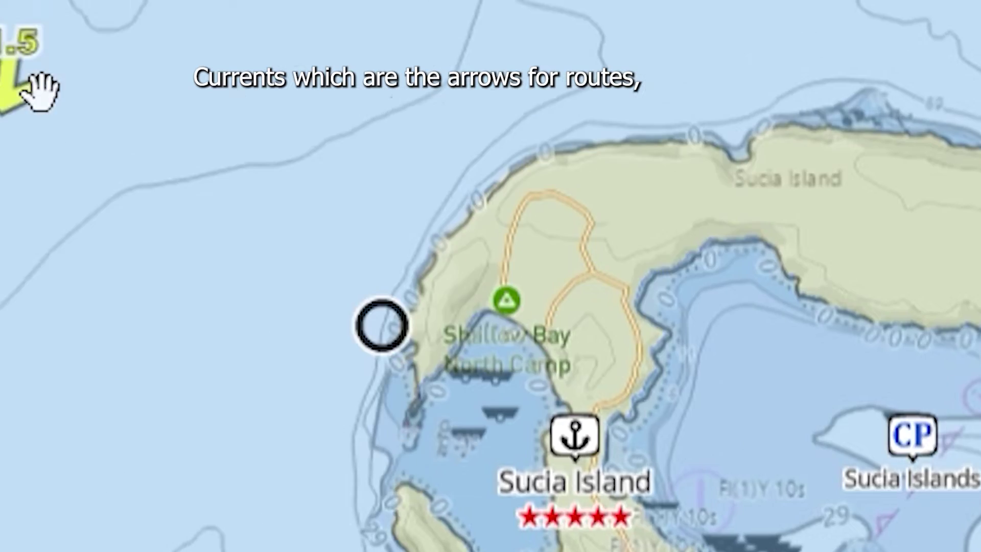
drag(32, 83, 443, 384)
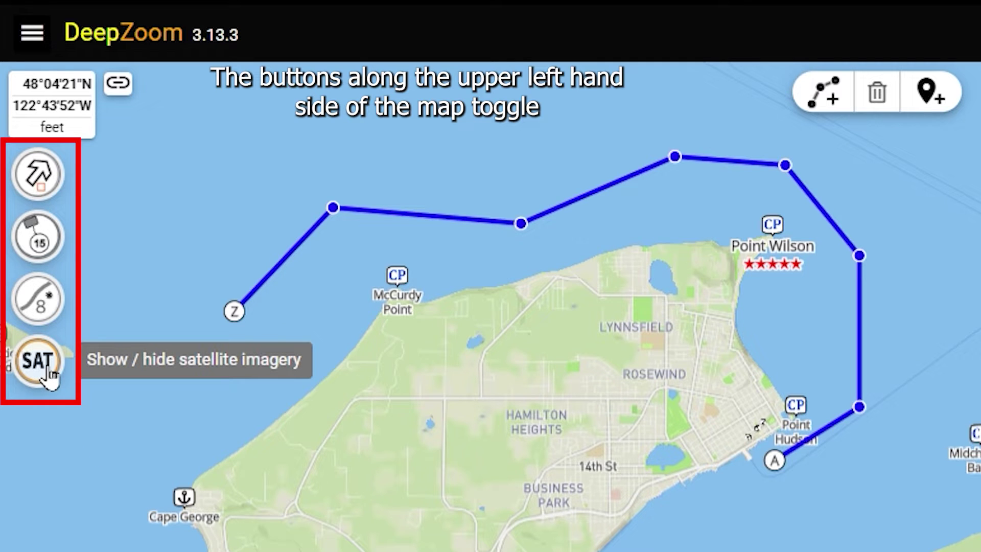
Turn on satellite, nautical chart and tides & currents overlays, then show the Layers panel.
click(49, 375)
click(47, 376)
click(45, 377)
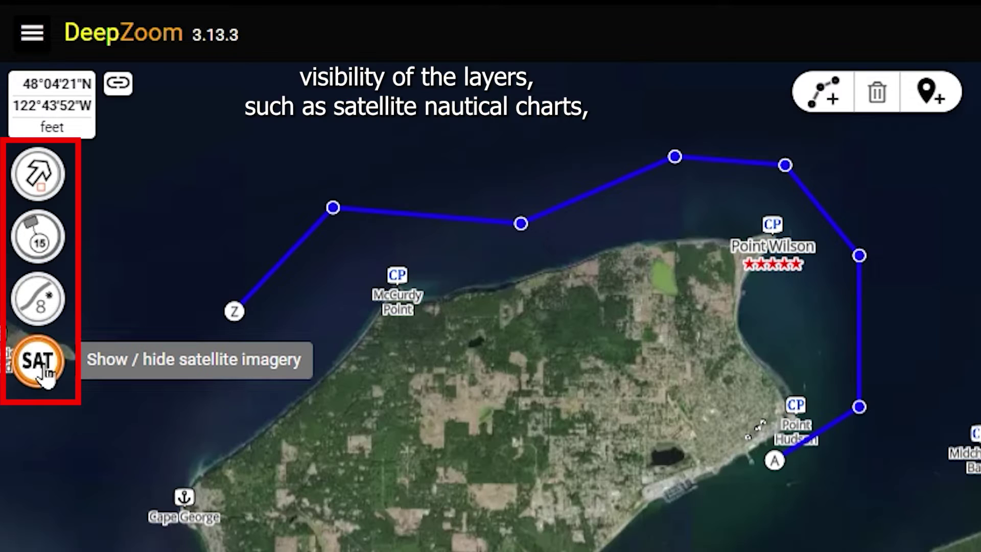
click(45, 327)
click(46, 329)
click(45, 327)
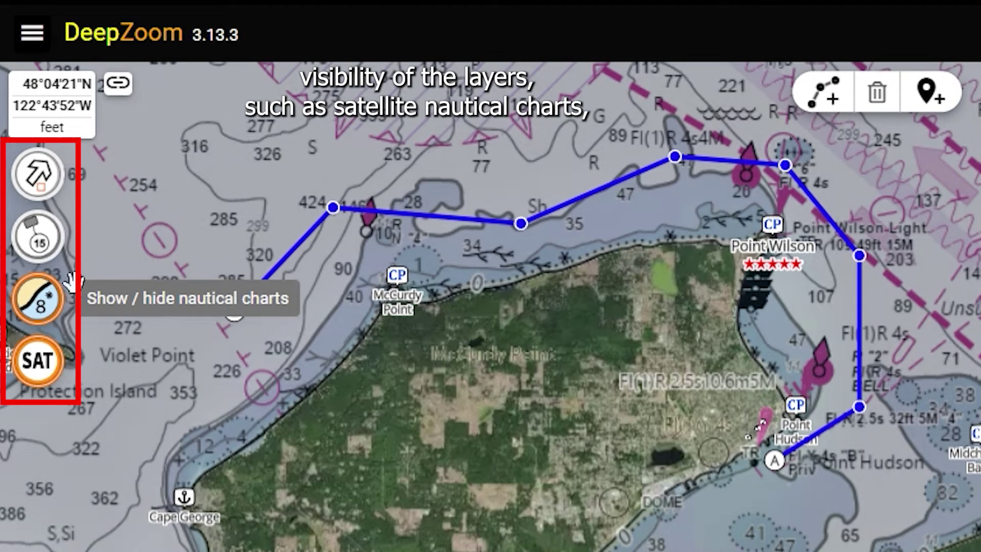
click(44, 190)
click(44, 190)
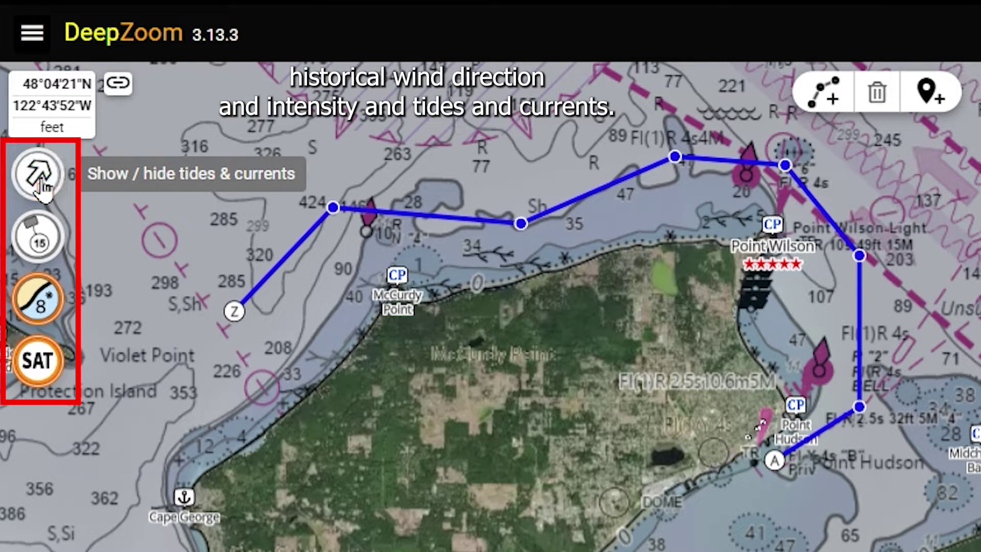
click(43, 189)
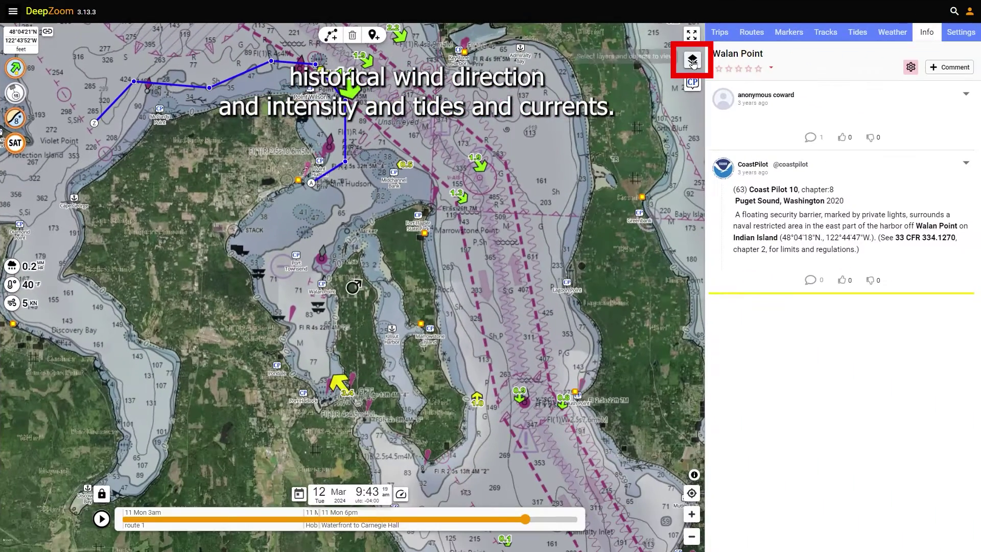
click(842, 76)
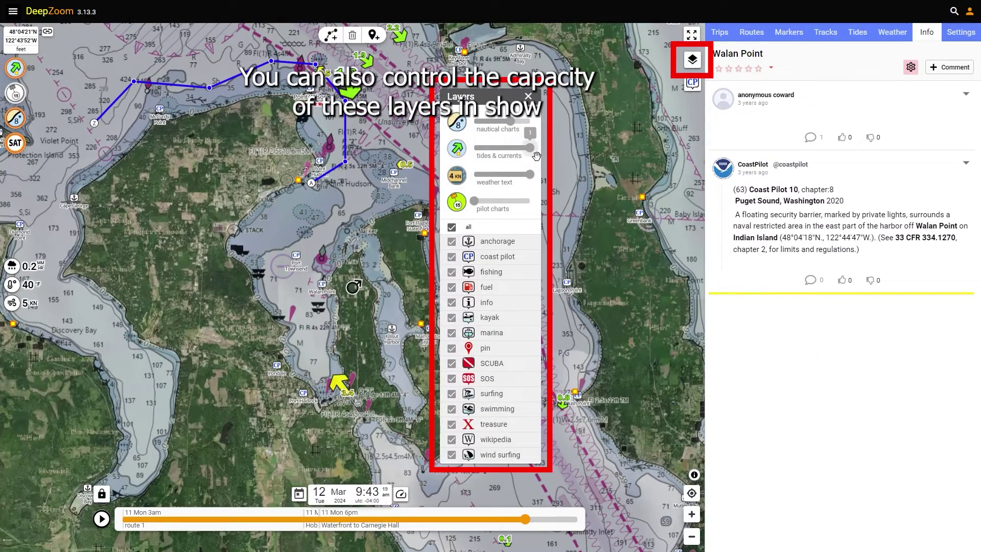
Set the tides & currents layer opacity to 0.71 and the nautical charts layer to 0.
drag(536, 156, 542, 182)
drag(517, 127, 462, 133)
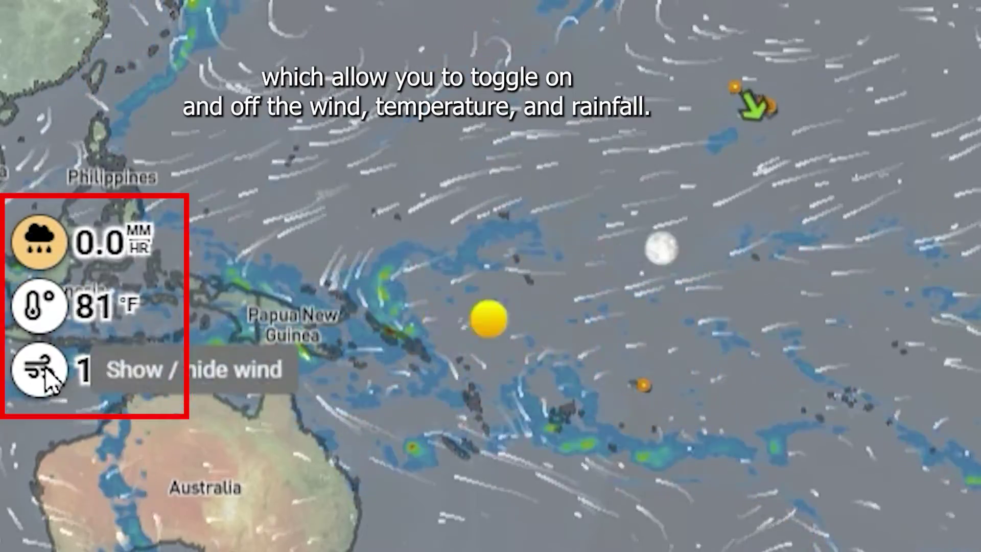
Turn off the rain overlay and turn on the wind overlay.
click(45, 370)
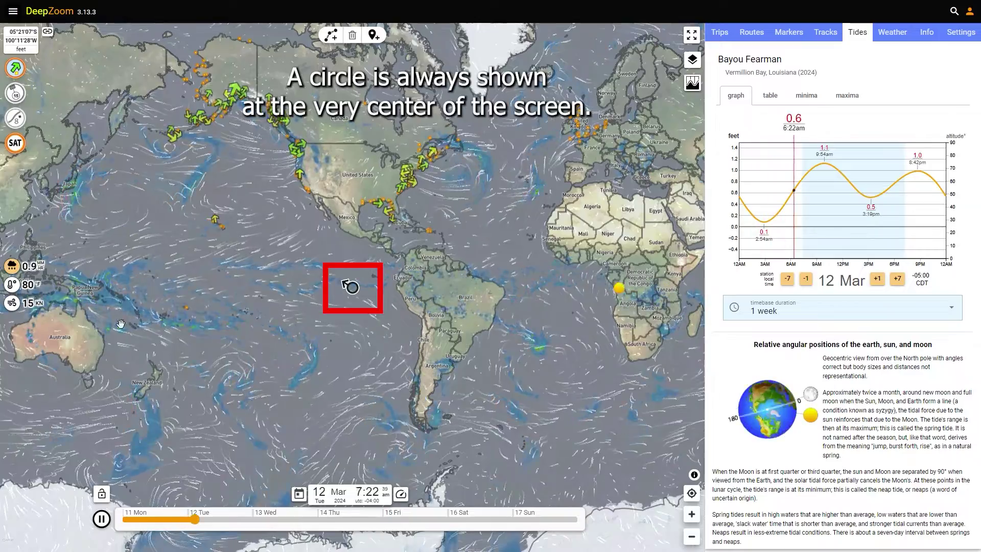
click(13, 303)
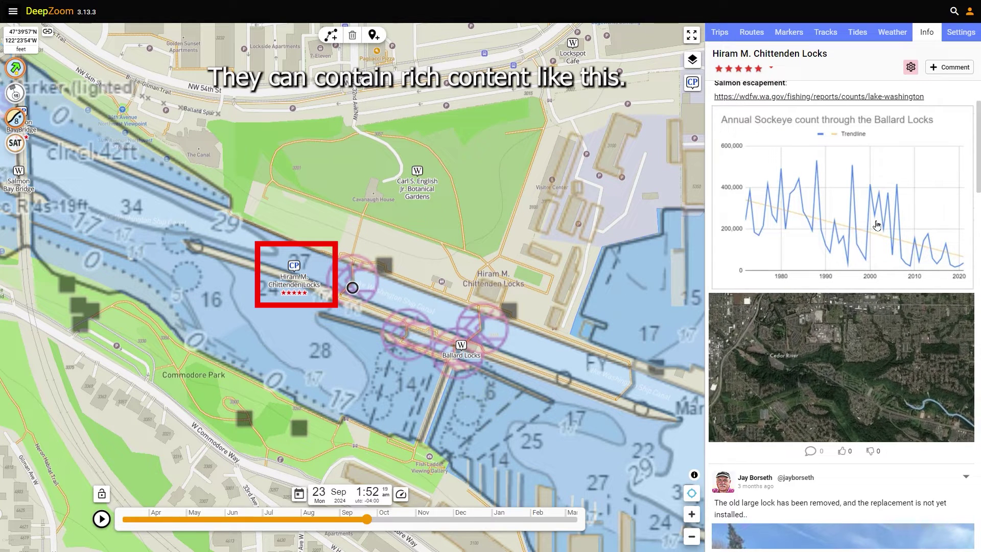
Scroll down the Info panel and choose Add public markers from the side menu.
scroll(890, 220, down, 5)
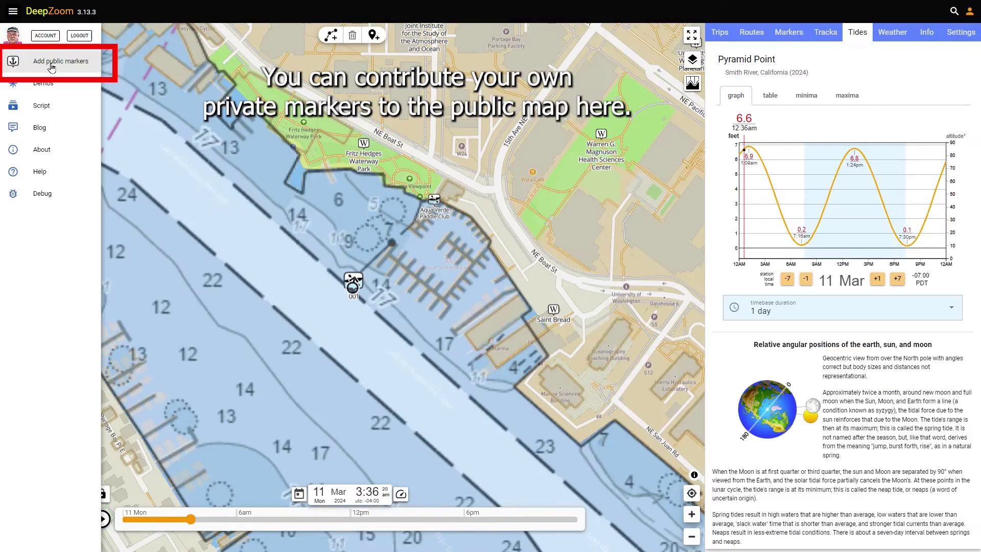
click(51, 67)
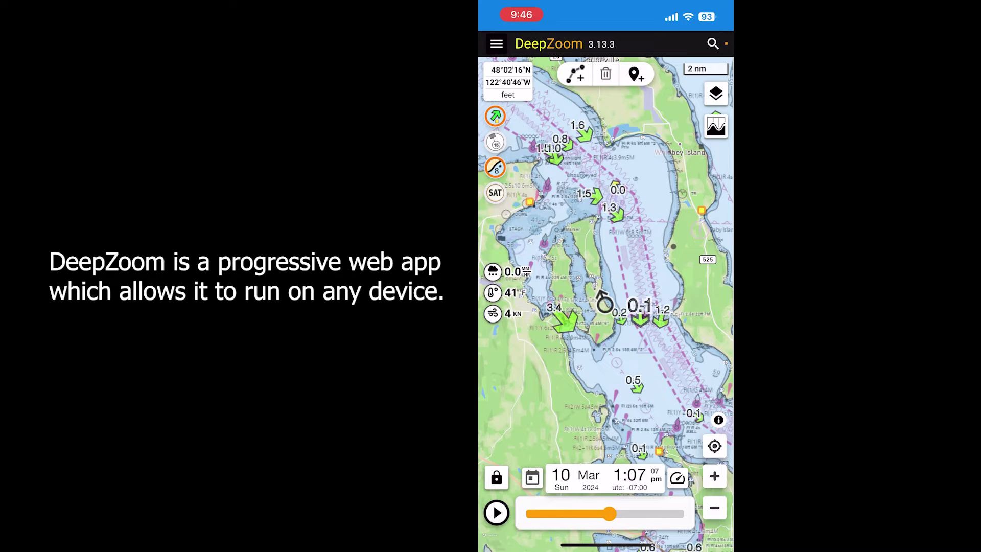
Open the Admiralty Inlet 0.2 current arrow and page through its tide events, minima and maxima.
click(604, 304)
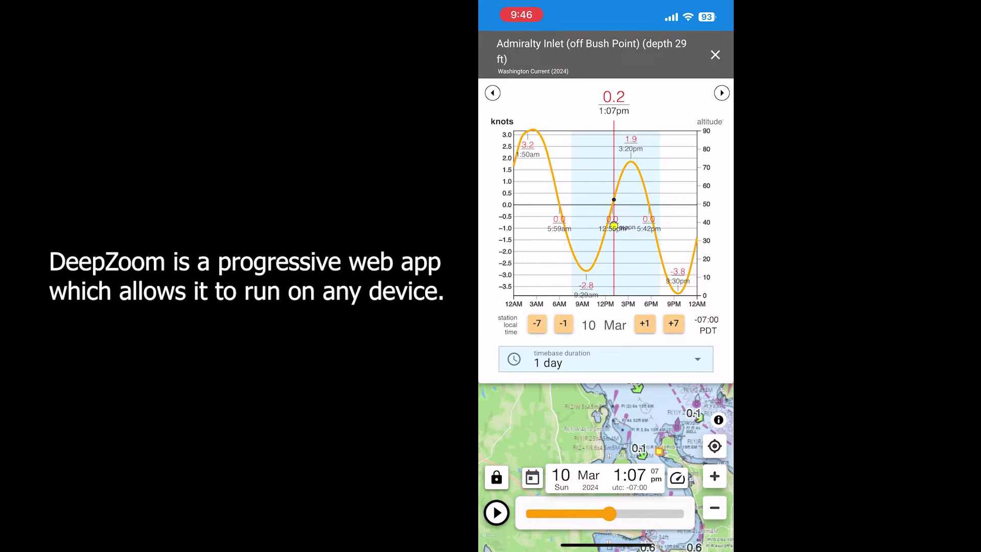
click(722, 92)
click(721, 92)
click(721, 92)
click(722, 93)
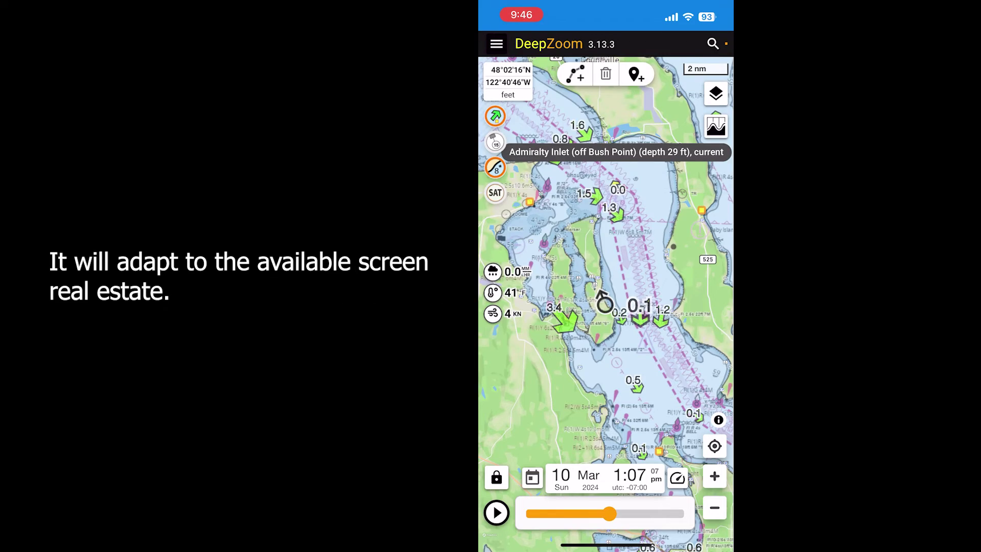
Move the map to Langley and open its anchor marker's info page.
scroll(605, 304, right, 10)
scroll(604, 305, up, 5)
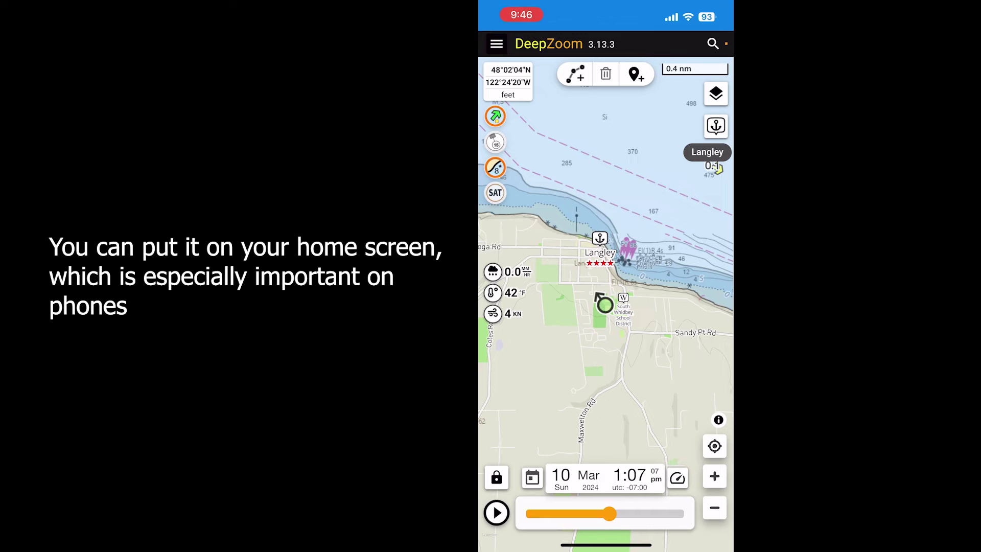
click(600, 238)
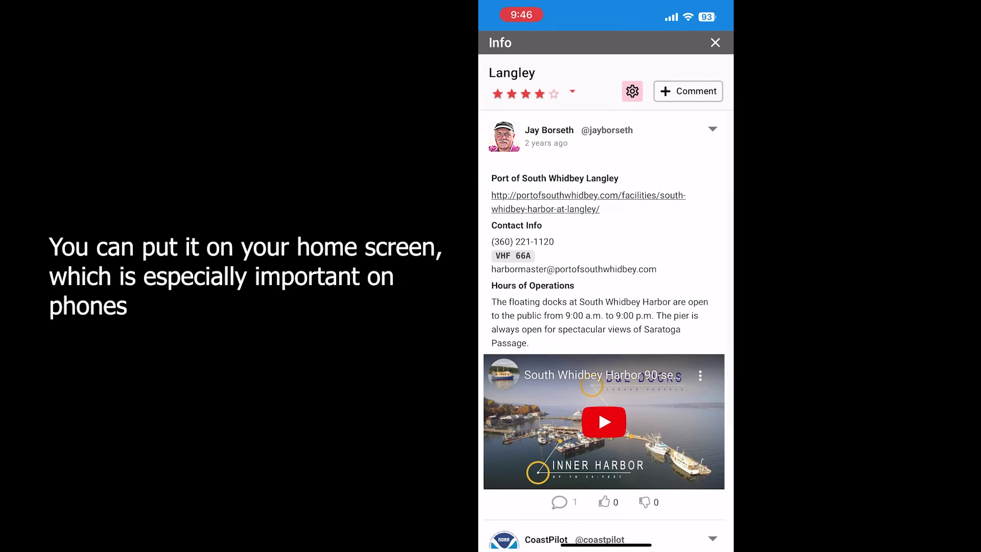